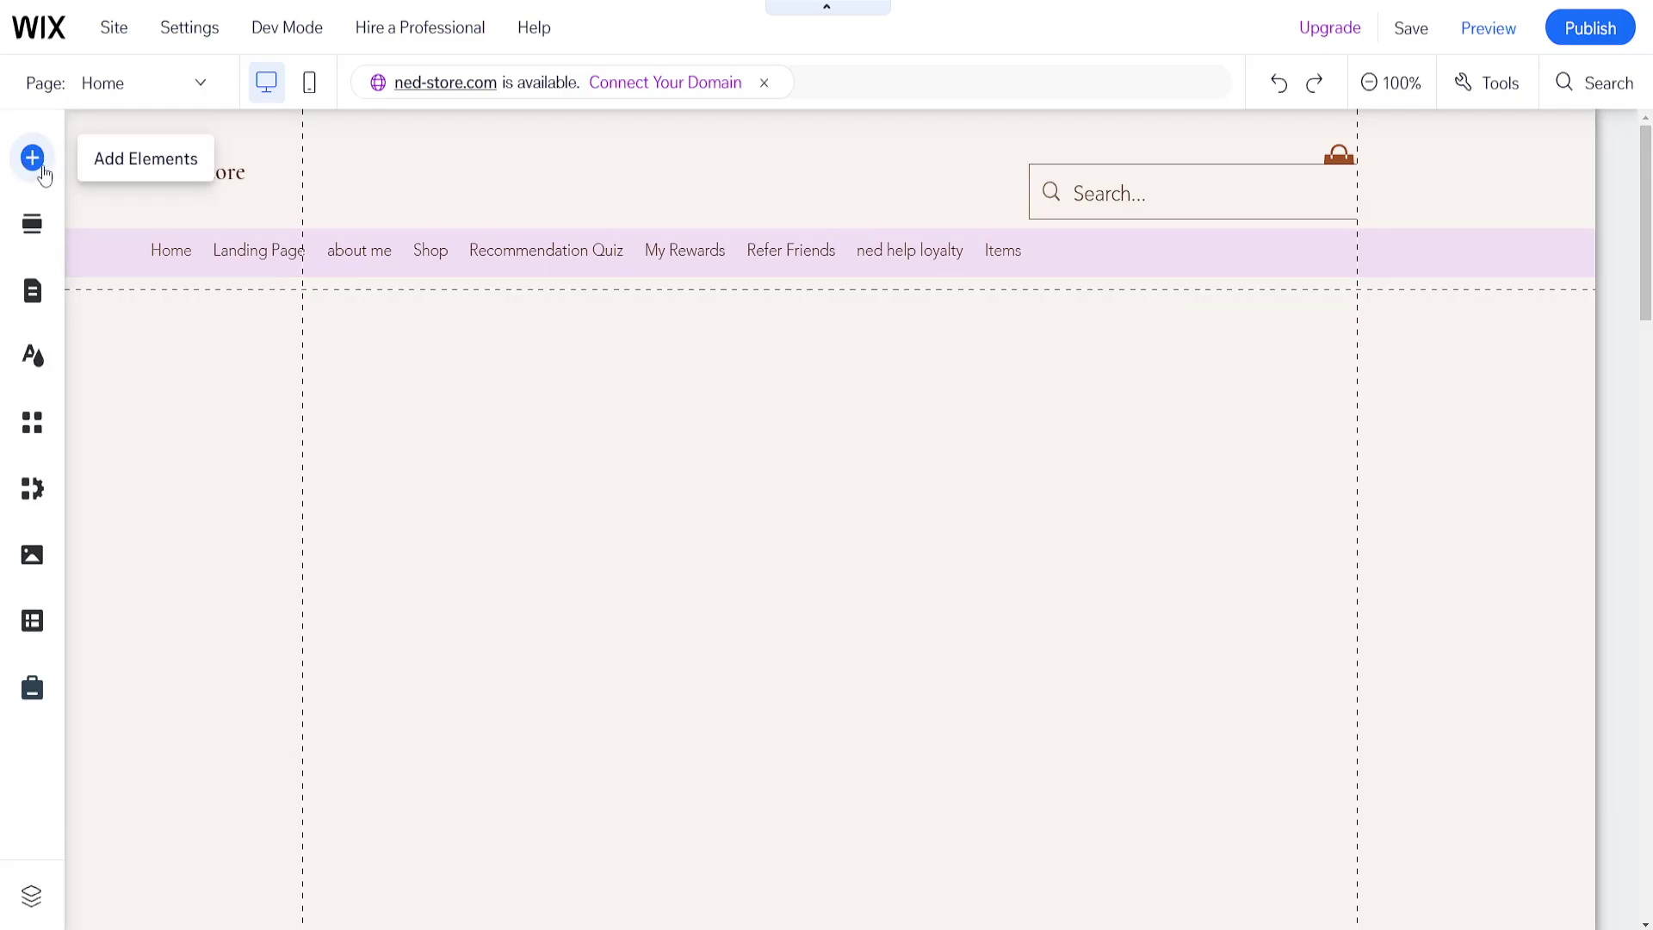
# - Bring up the Add Elements panel from the left toolbar, showing heading and paragraph presets
pyautogui.click(46, 158)
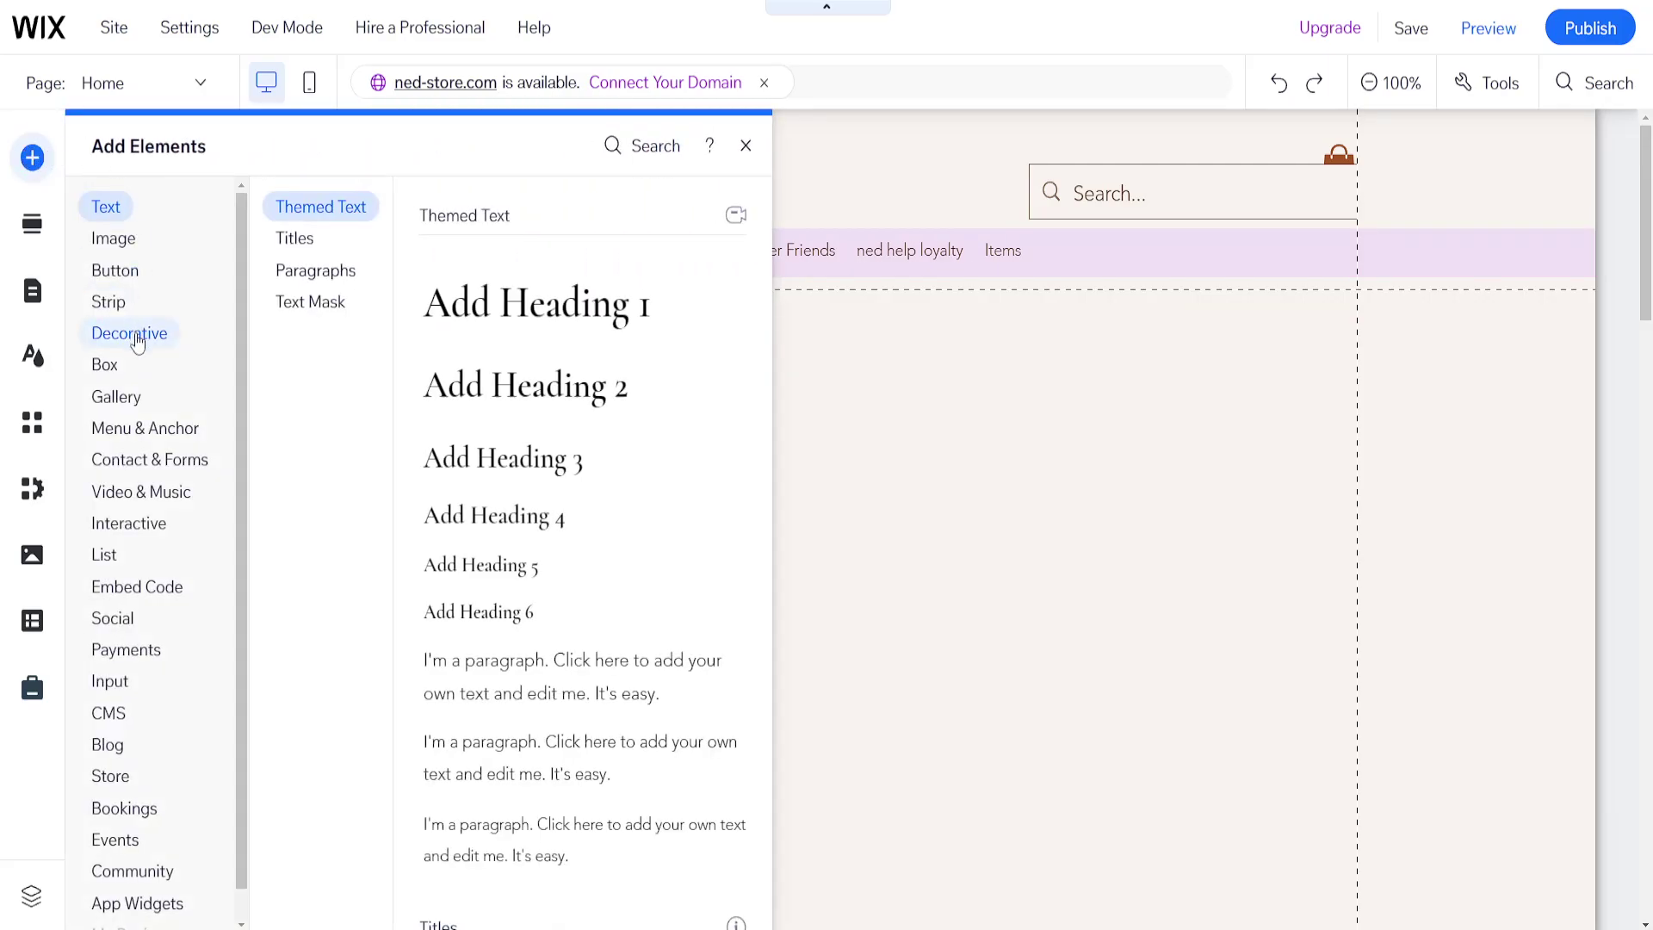
# - Browse the Decorative vector art (Featured, Icons, Badges & Emblems, Characters), ending on Animals & Nature
pyautogui.click(135, 338)
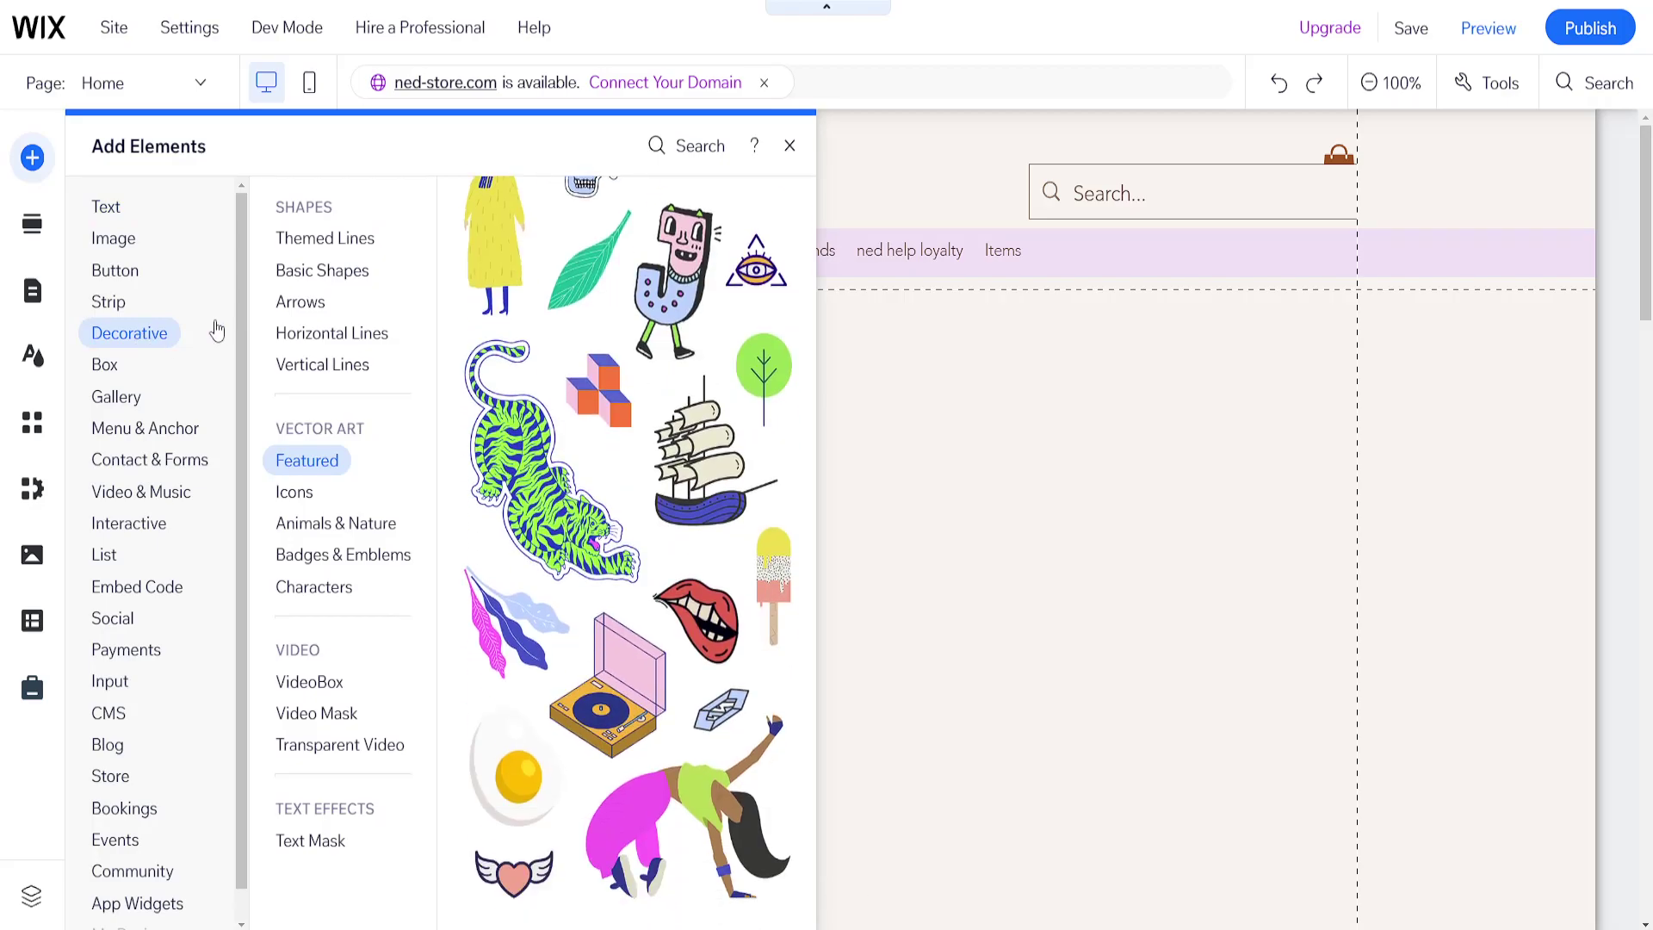
pyautogui.click(287, 460)
pyautogui.click(313, 490)
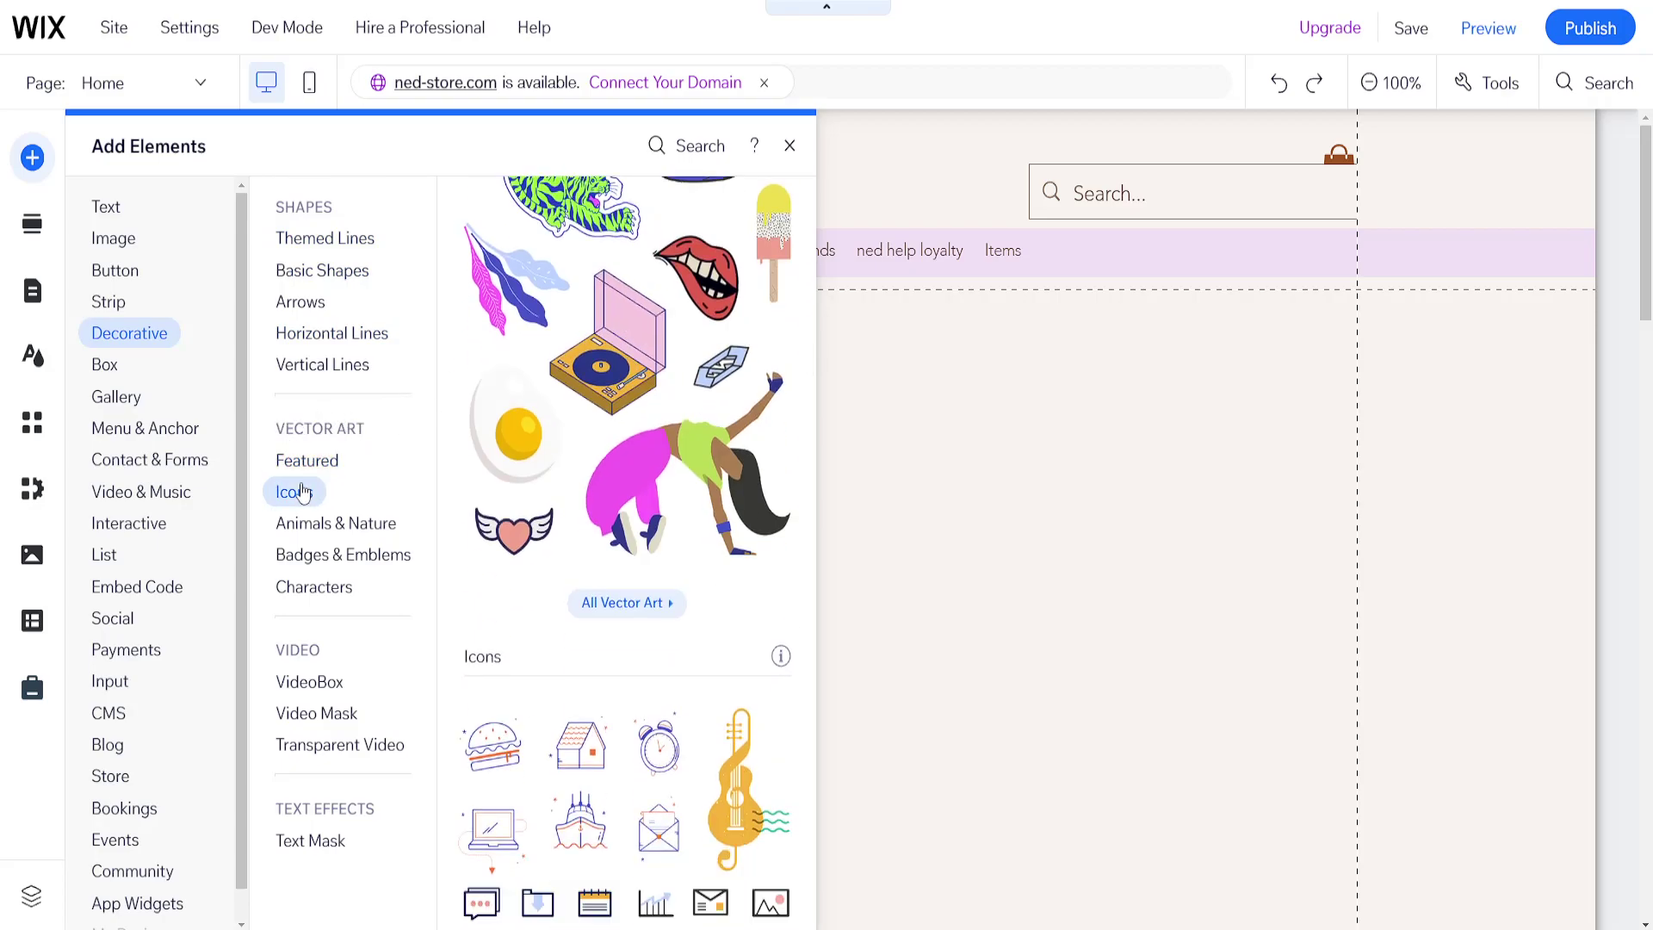
pyautogui.click(359, 526)
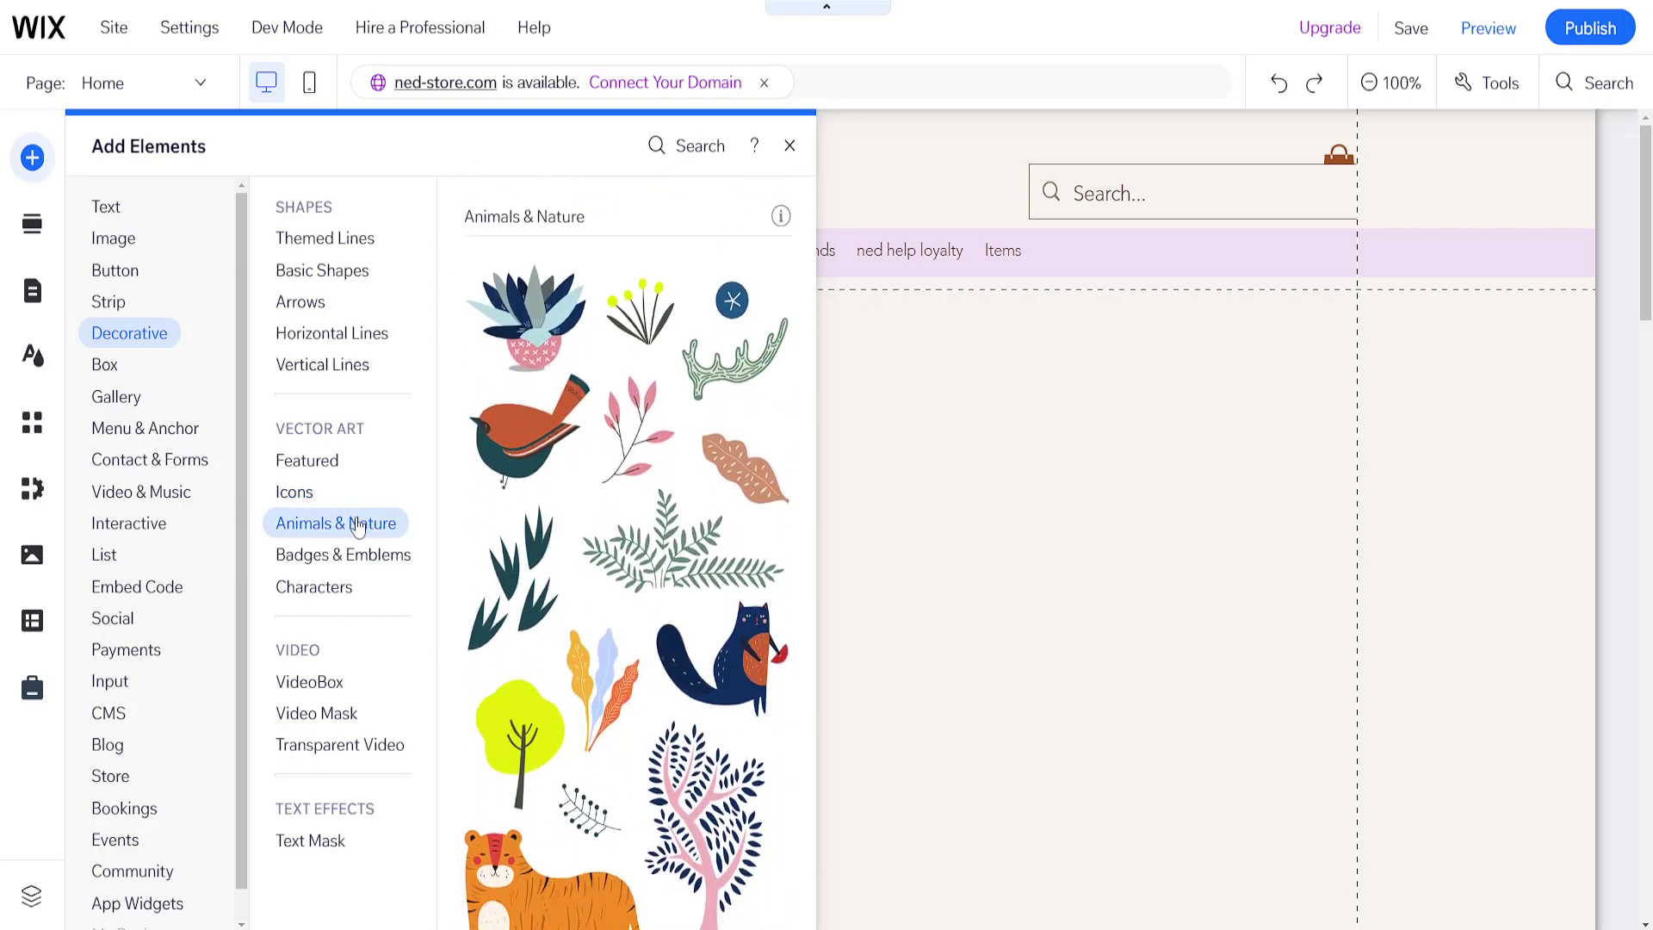
pyautogui.click(305, 557)
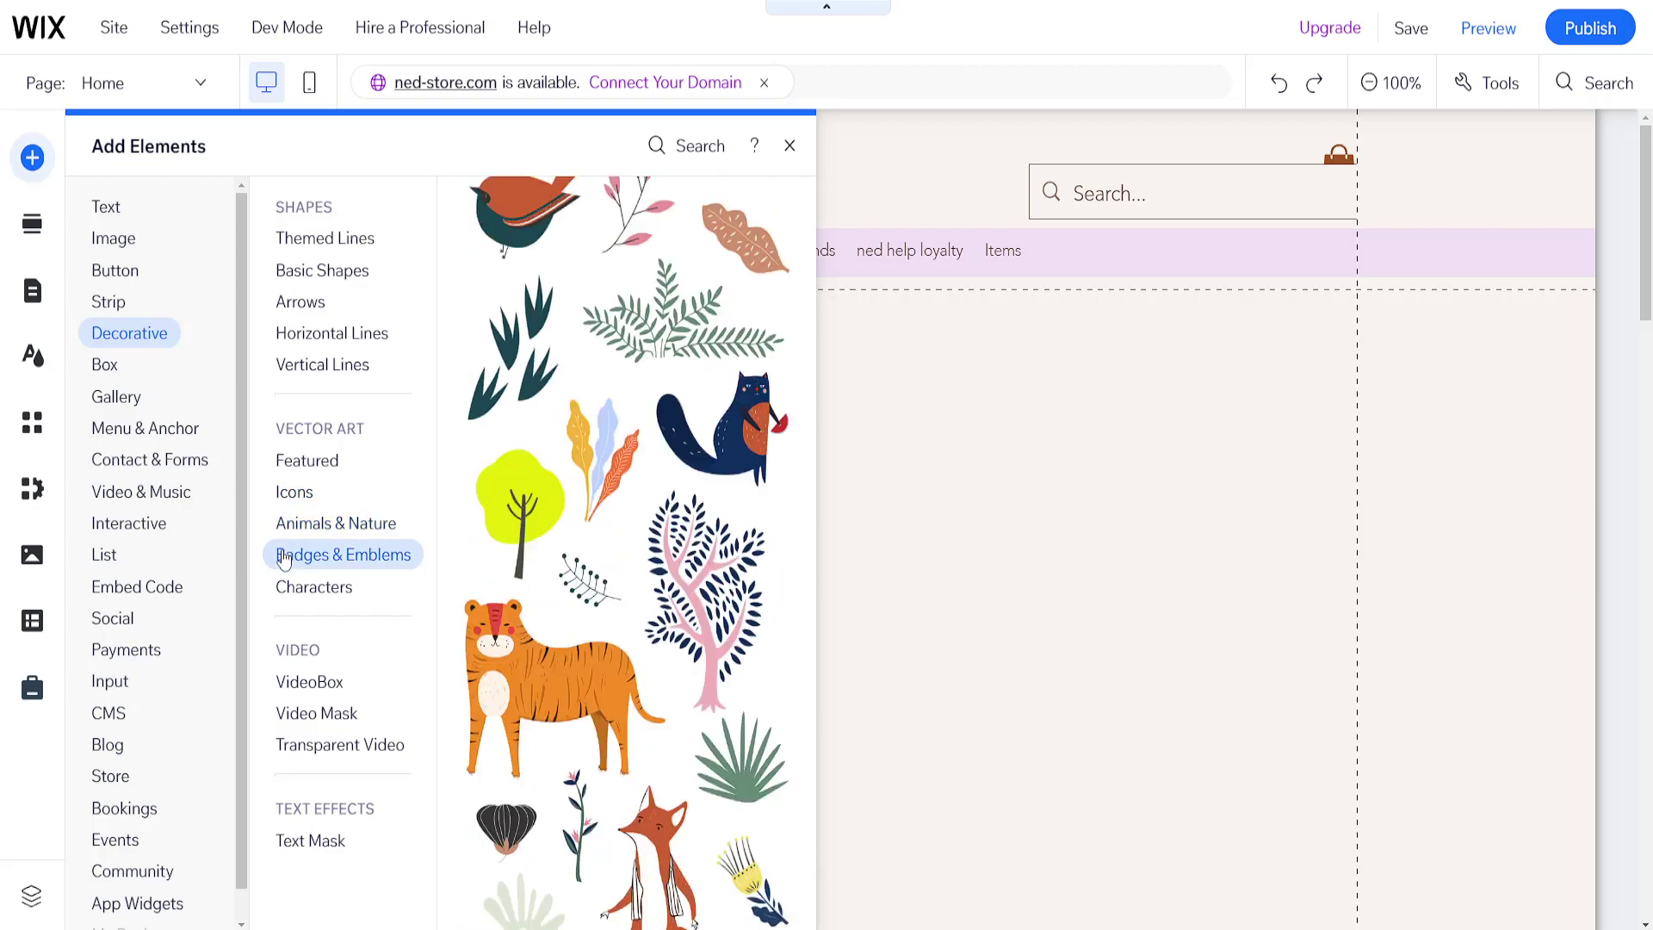
pyautogui.click(310, 588)
pyautogui.click(310, 529)
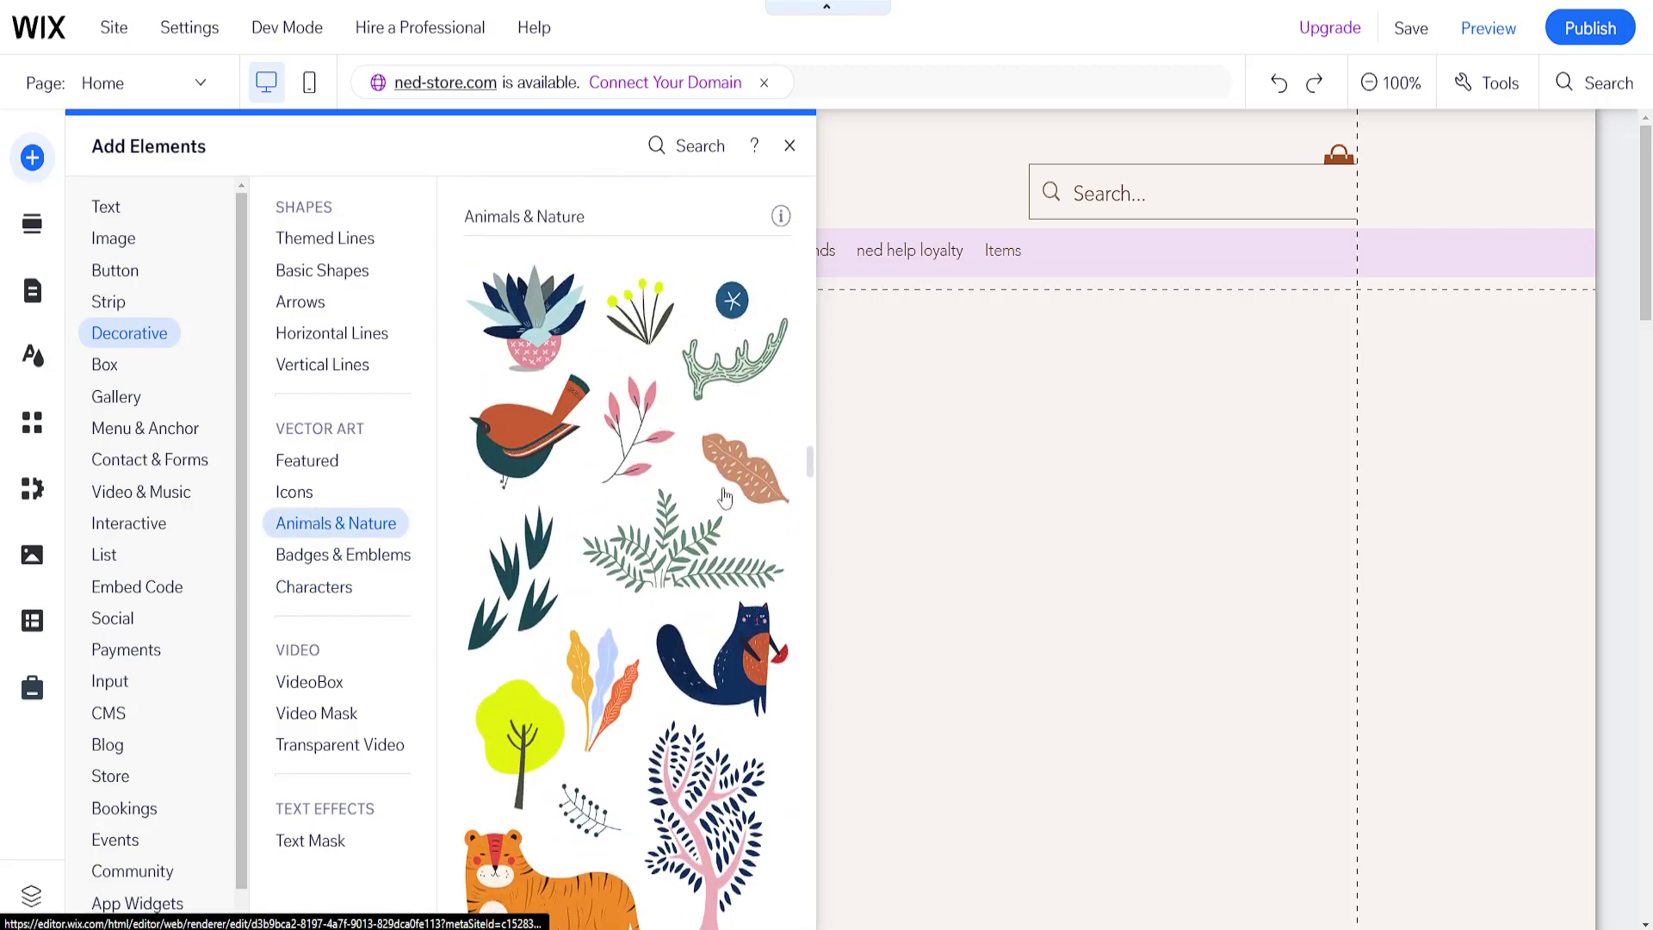
# - Place the dark blue cat on the Ned Store home page and bring up its Change Vector Art chooser
pyautogui.moveTo(746, 652)
pyautogui.mouseDown()
pyautogui.moveTo(913, 535)
pyautogui.moveTo(807, 514)
pyautogui.mouseUp()
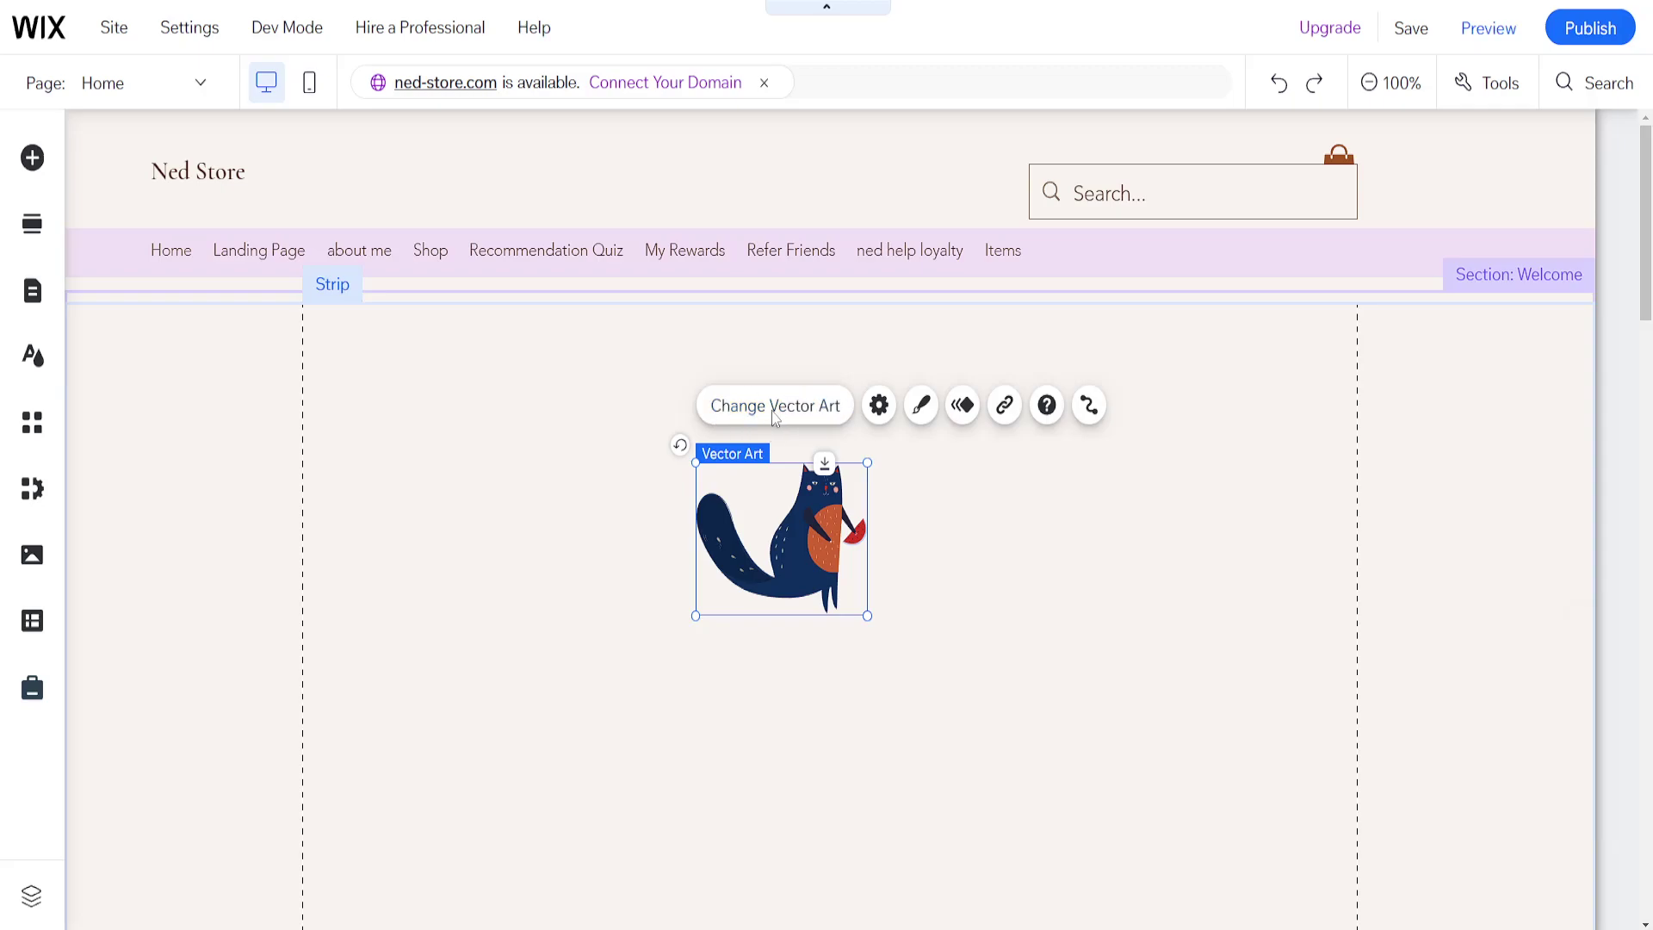
pyautogui.click(773, 419)
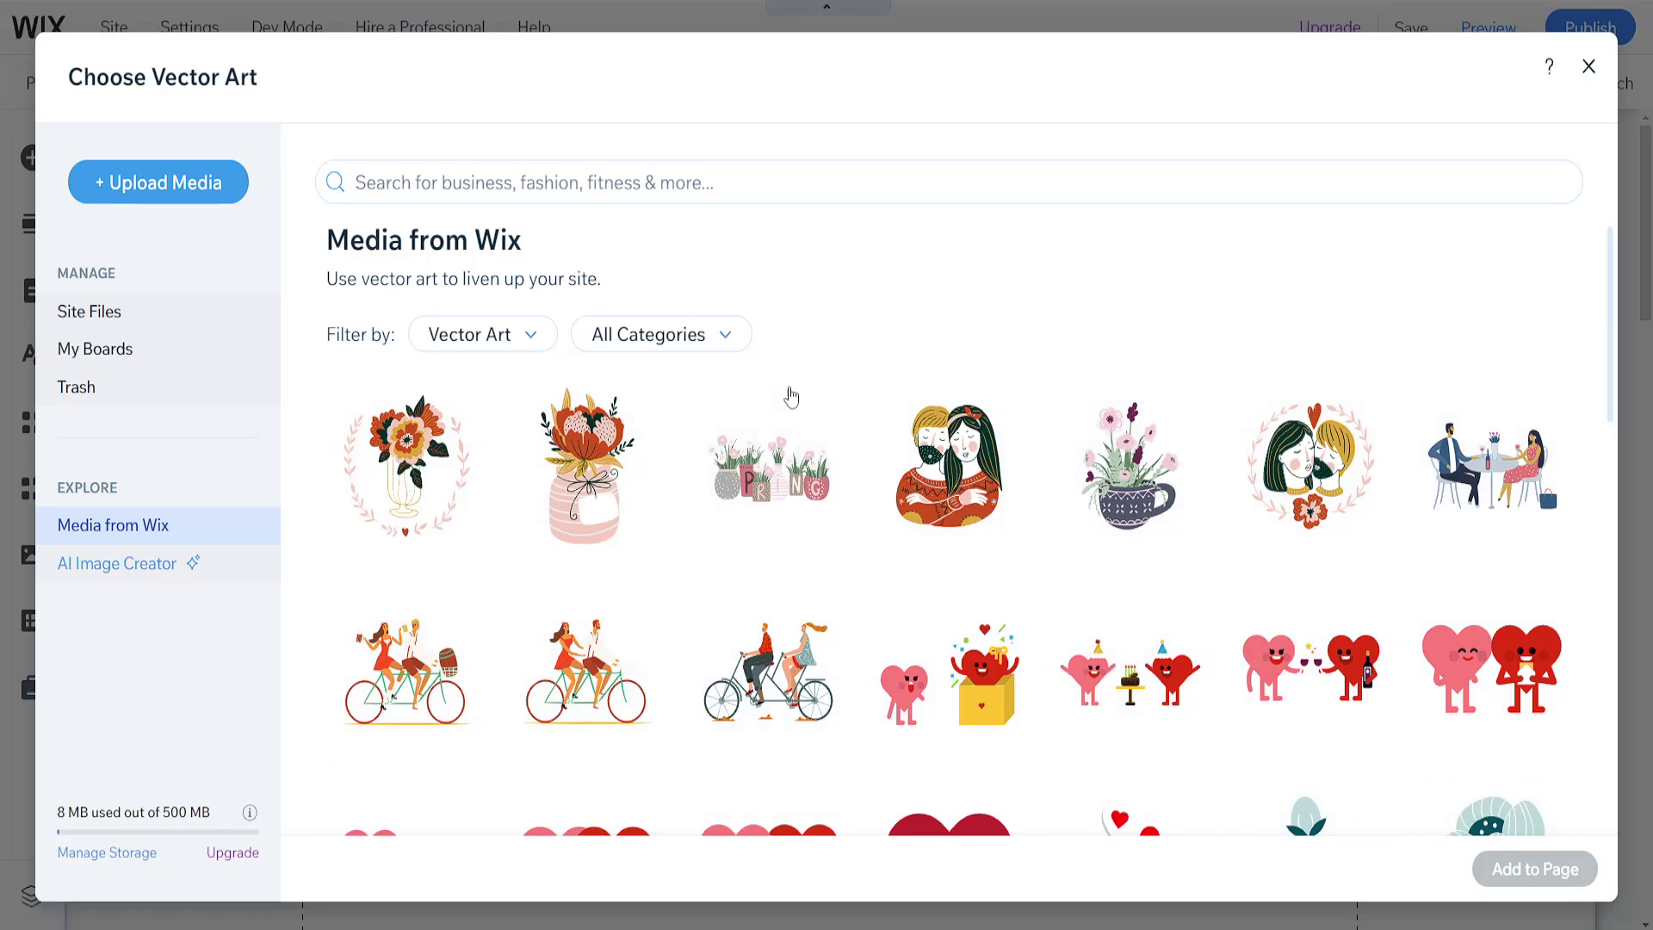
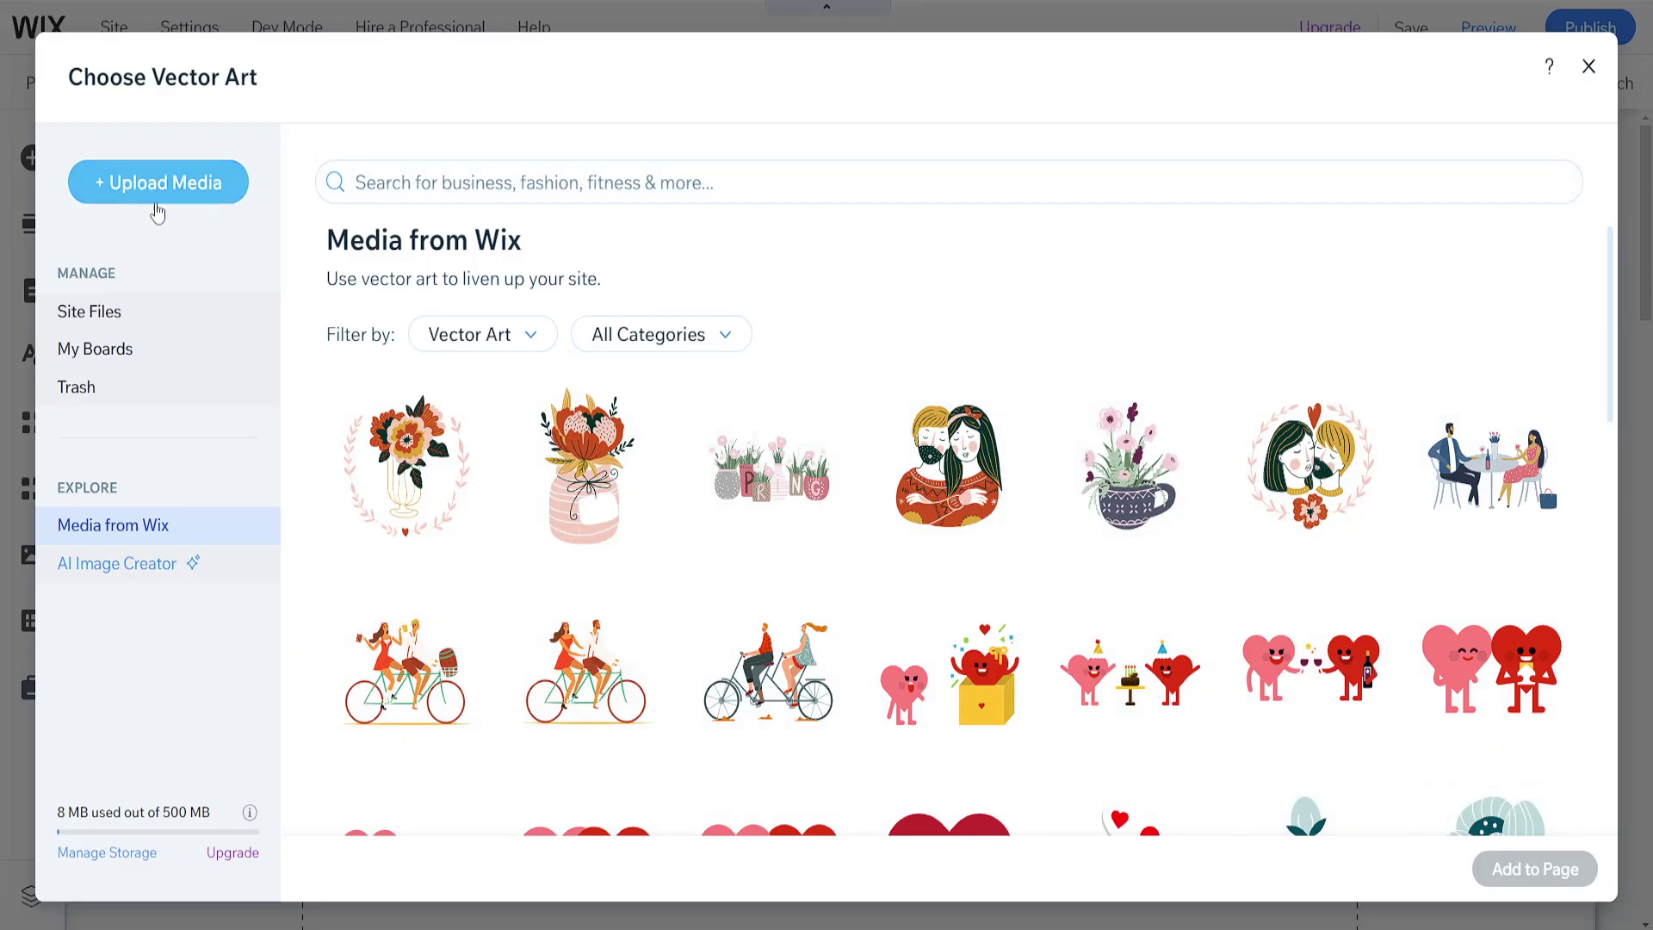
# - Bring up the + Upload Media options in the Choose Vector Art dialog
pyautogui.click(121, 189)
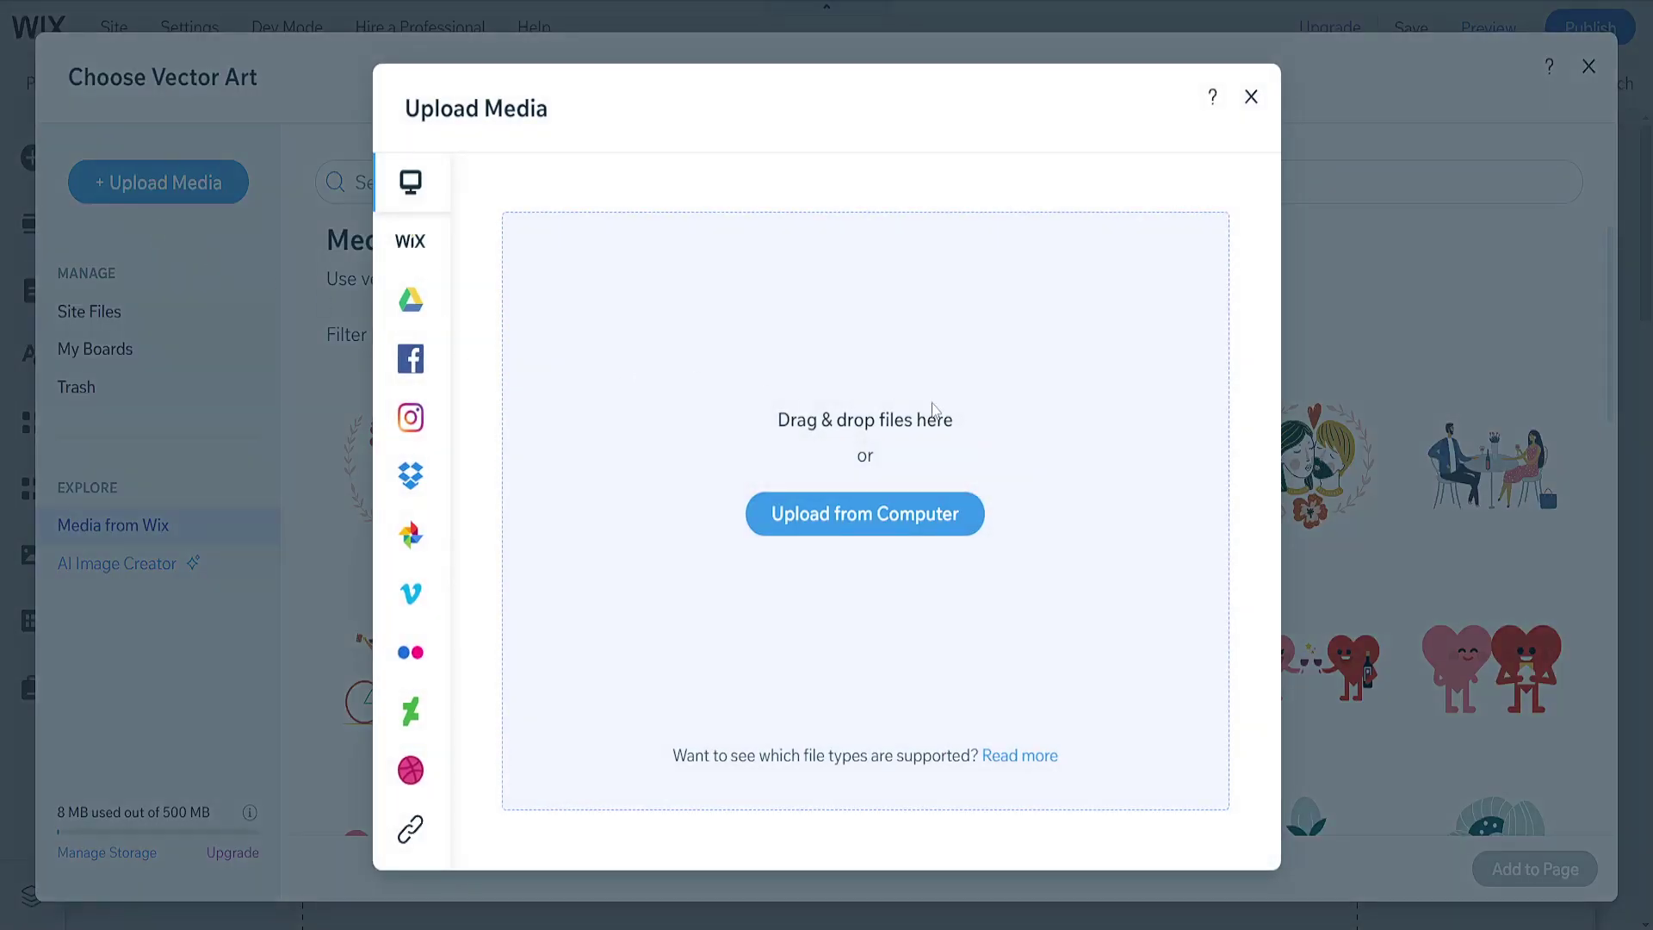
# - Select the 'automated 2' Desktop image, cancel the upload, and close the Upload Media and Choose Vector Art dialogs
pyautogui.click(844, 513)
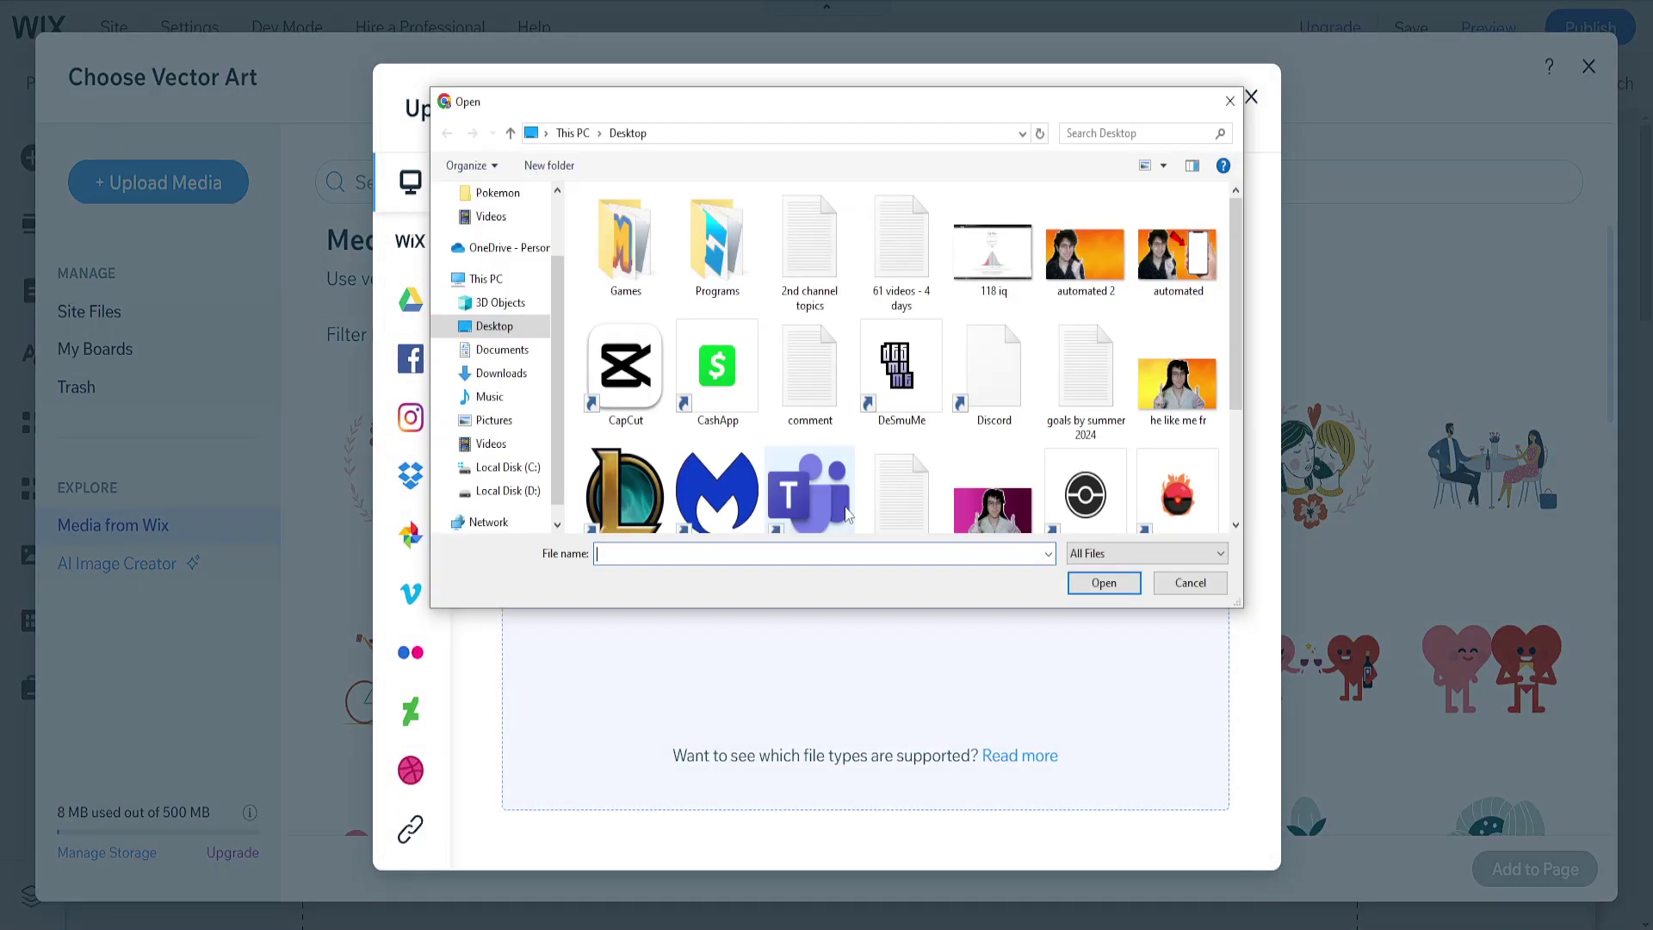
pyautogui.click(1093, 254)
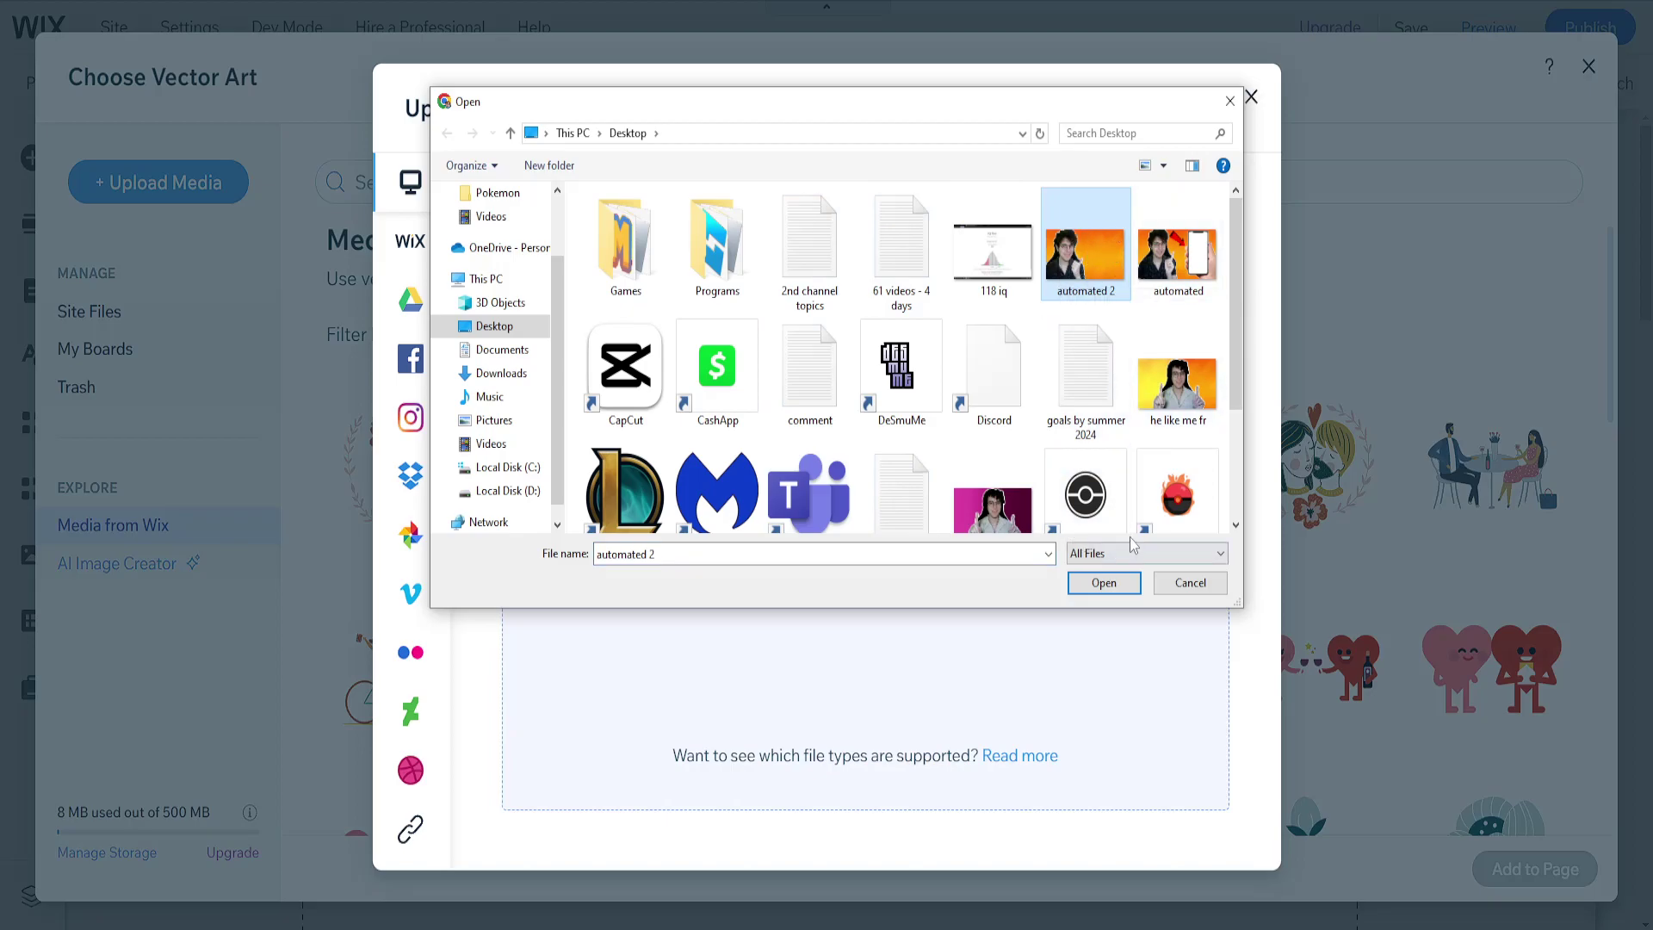
pyautogui.click(1192, 584)
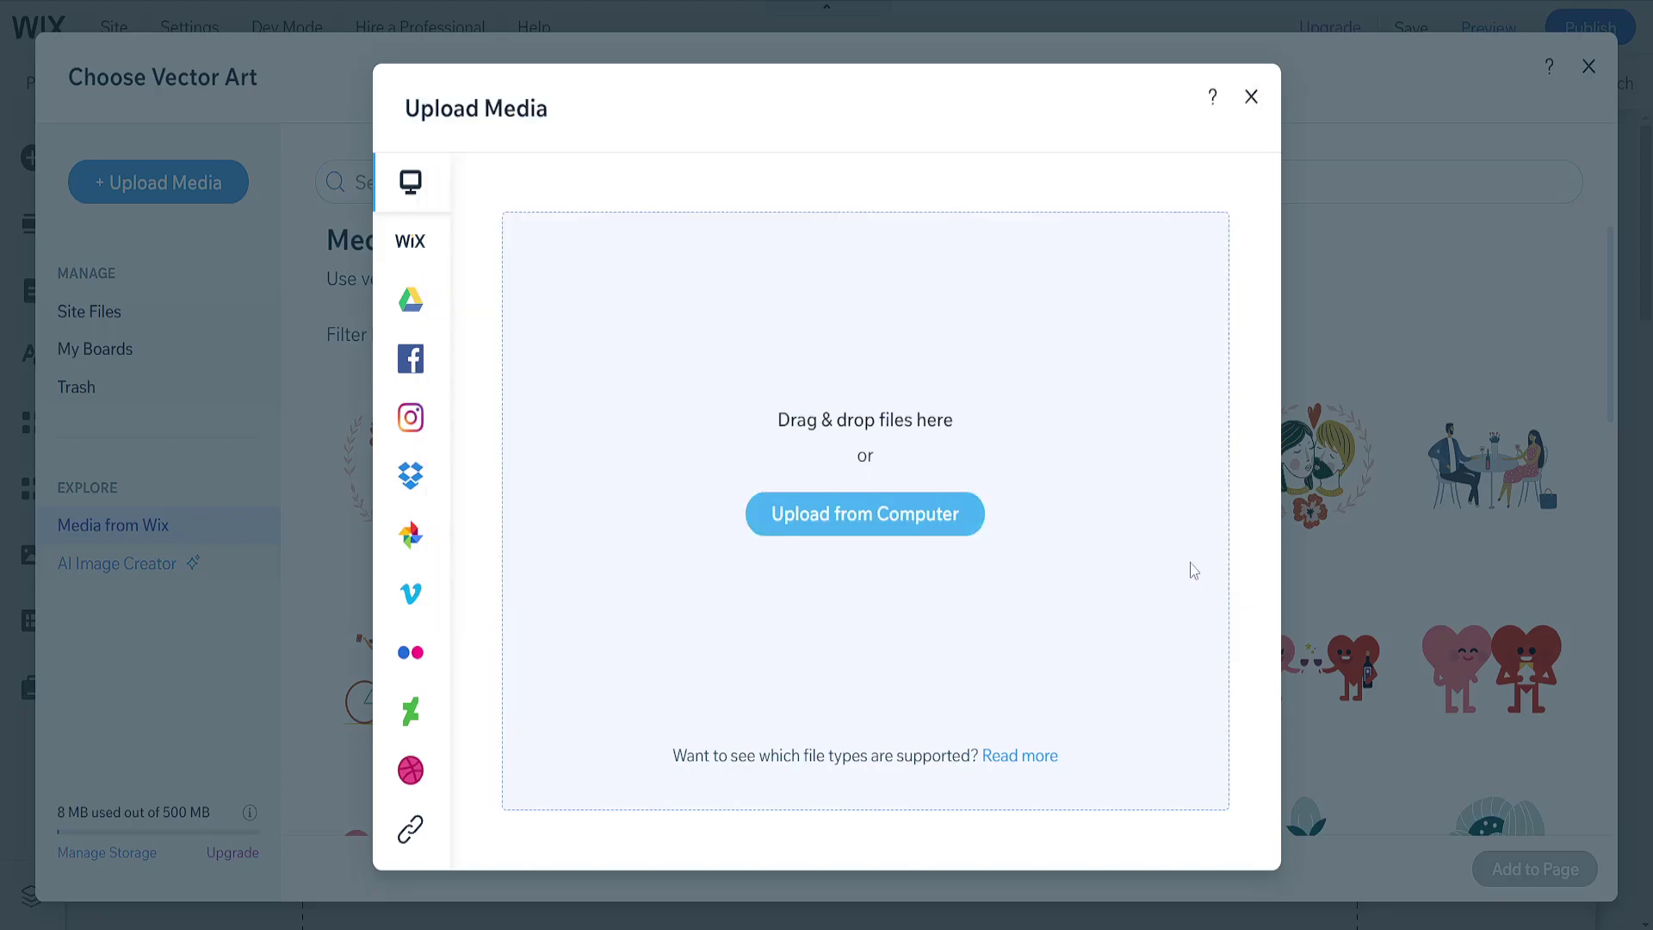
pyautogui.click(1253, 98)
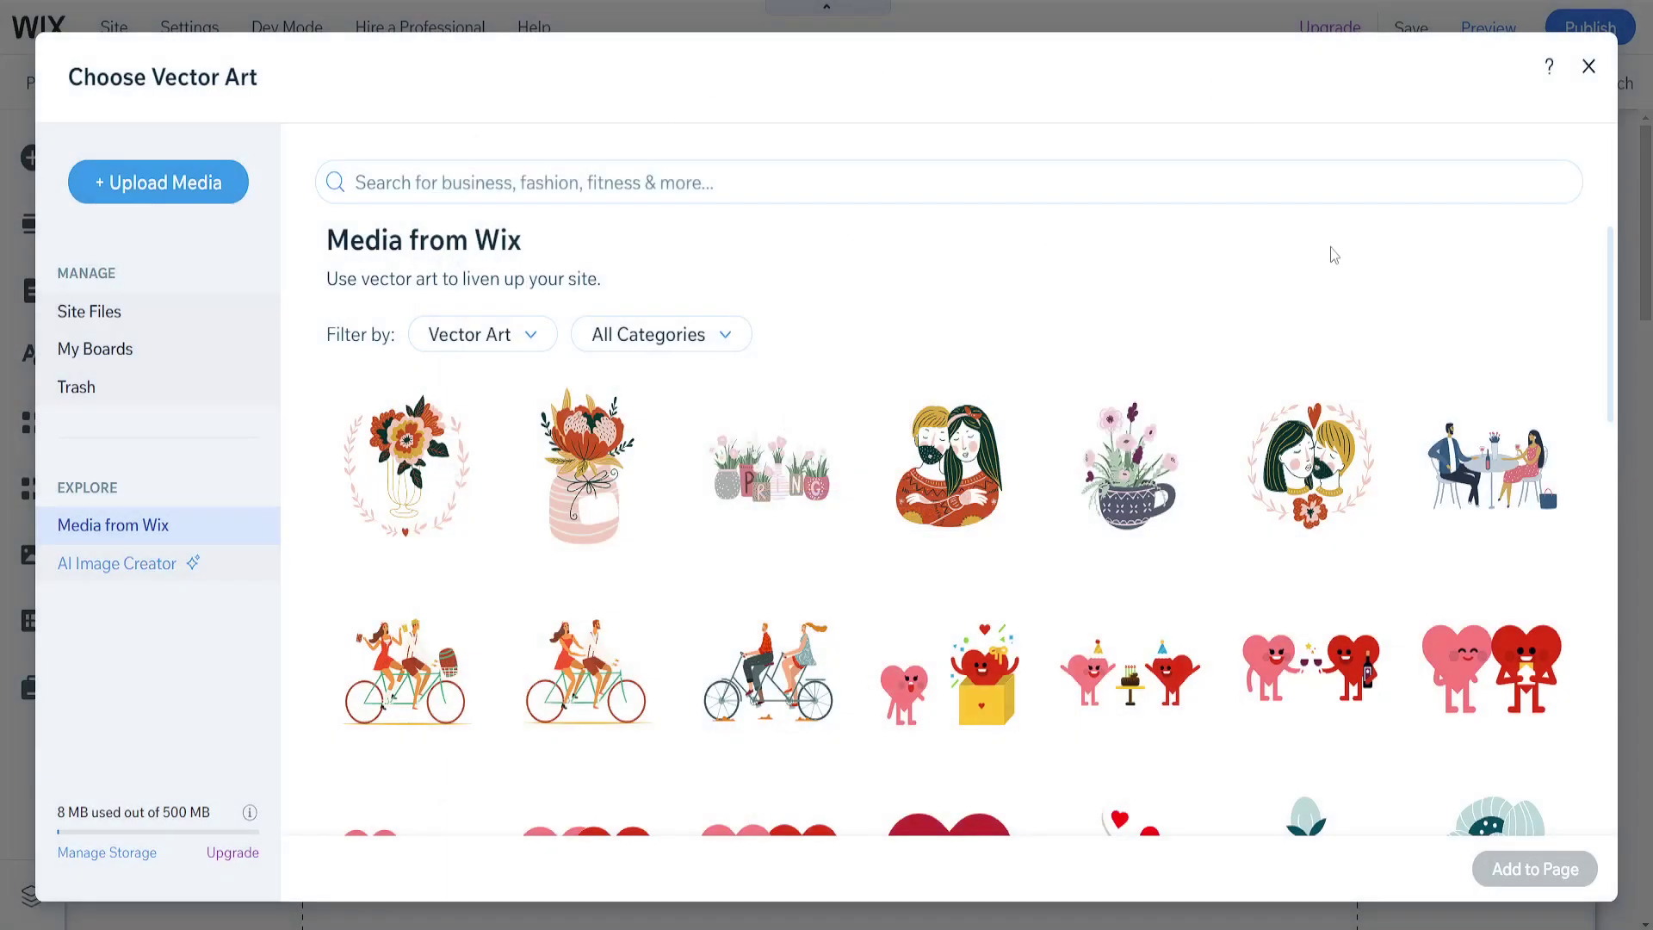
pyautogui.click(1589, 68)
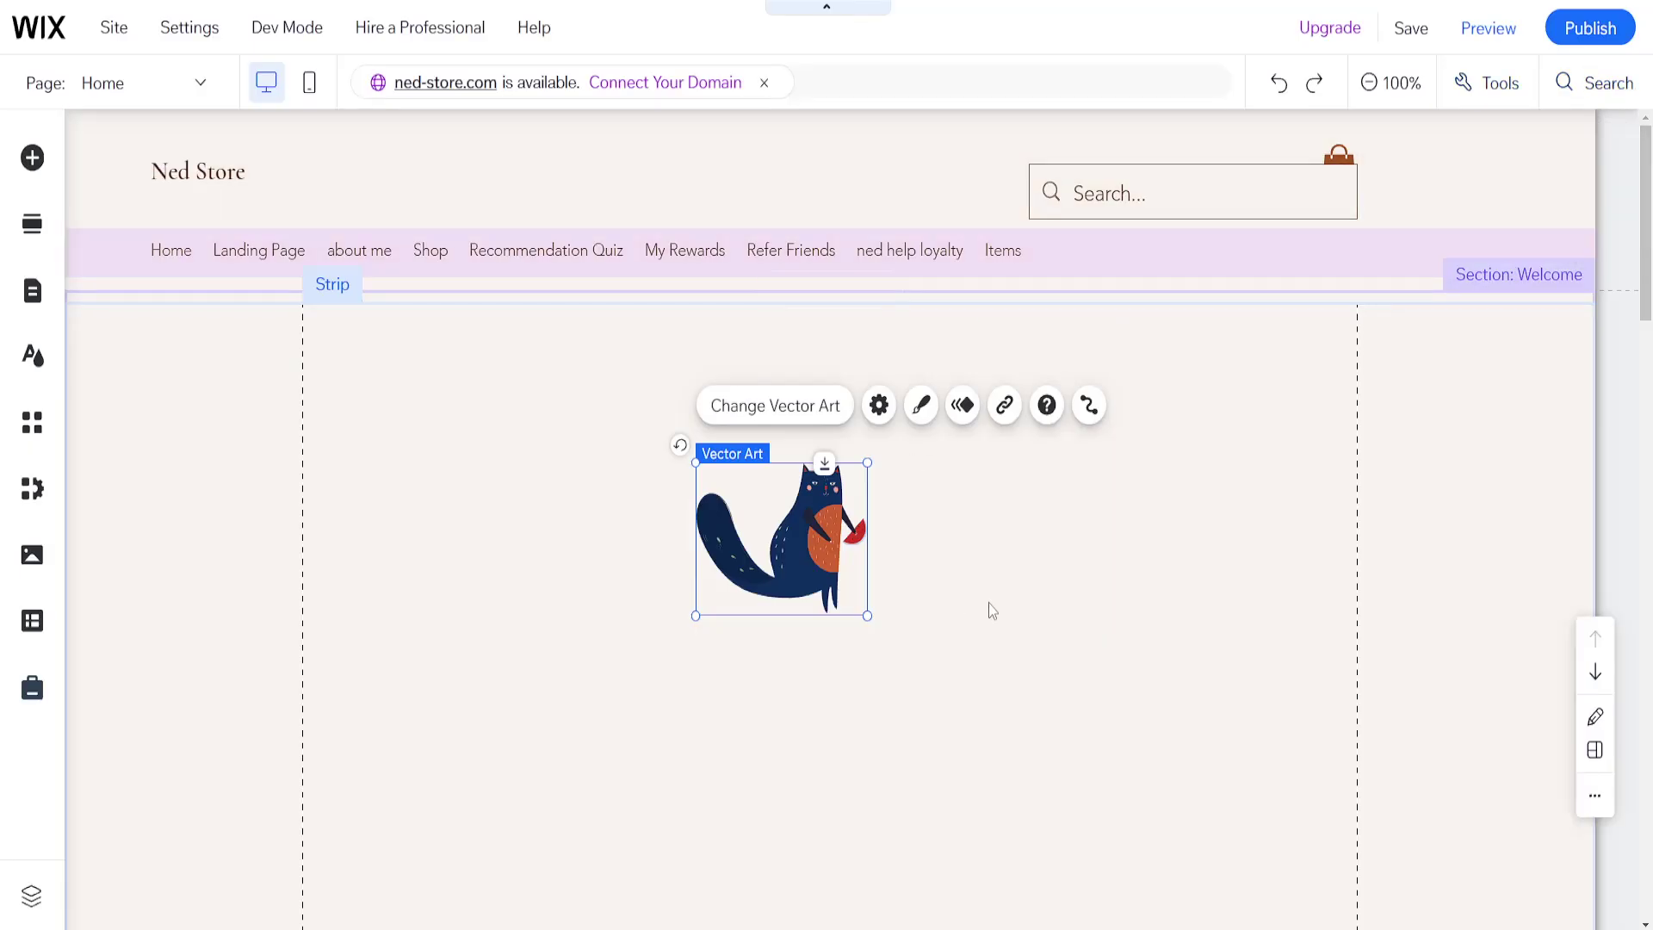